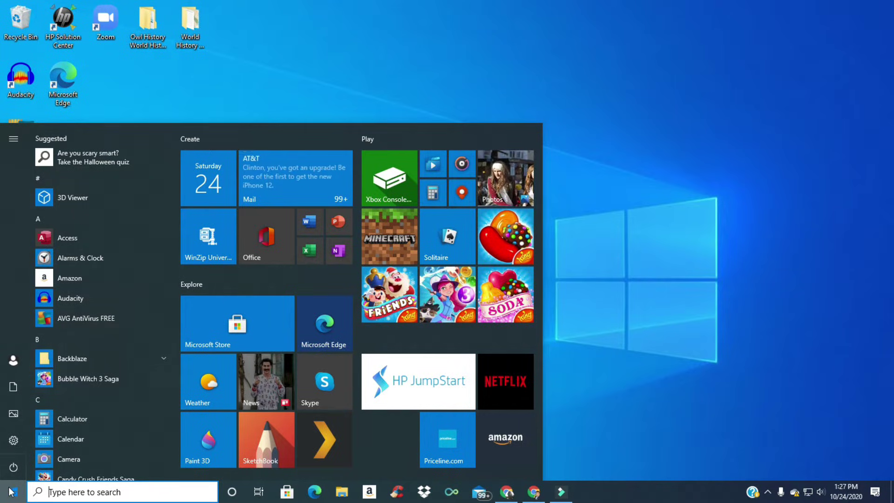
Type p in the Windows 10 search box so Publisher appears as the best match.
type("p")
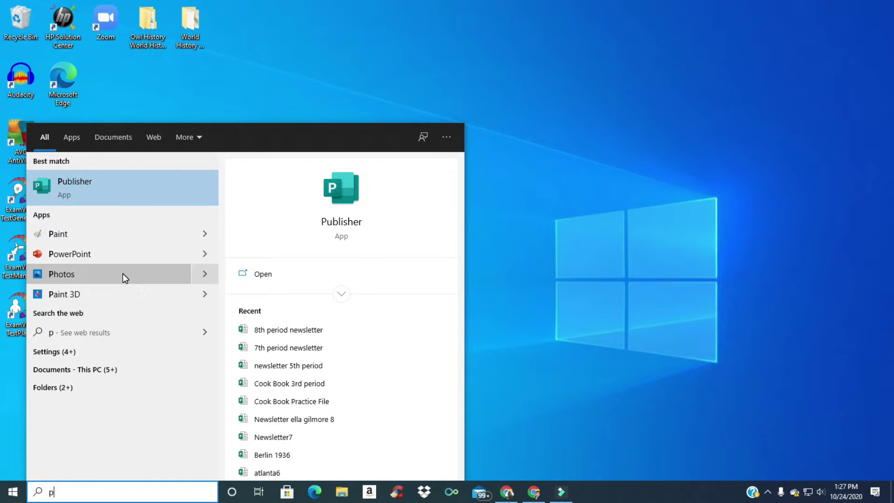
Launch Publisher and browse the Office templates gallery on the New page.
left_click(115, 189)
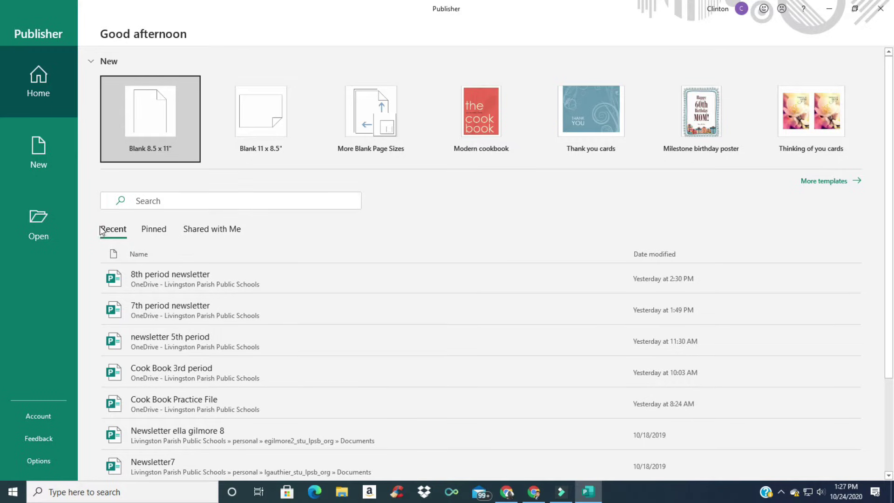
left_click(18, 142)
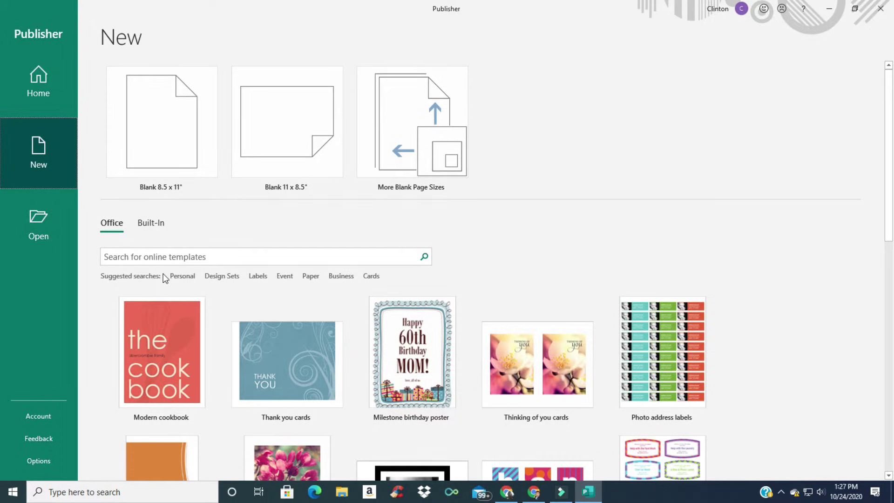
scroll(387, 398, "down", 1)
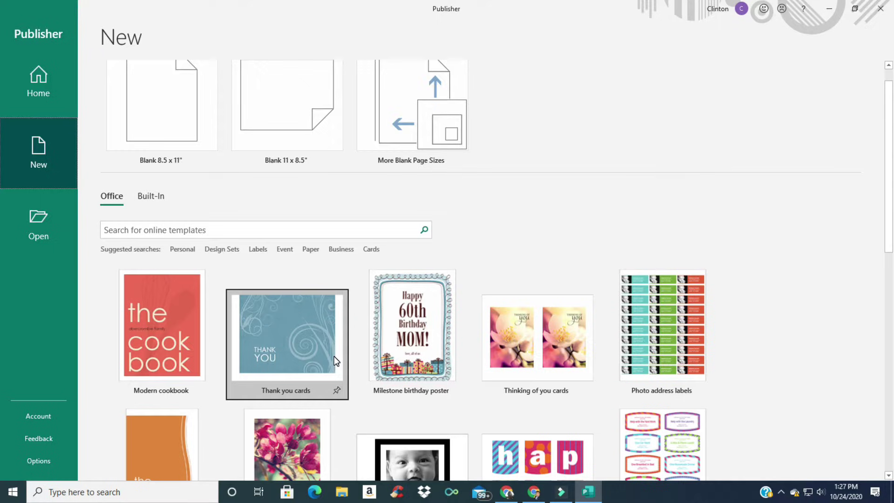
scroll(334, 356, "down", 5)
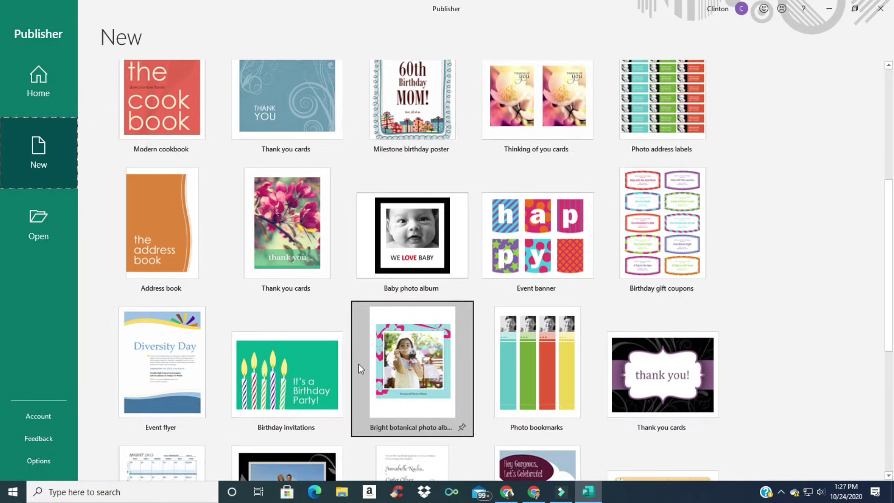
scroll(359, 364, "down", 3)
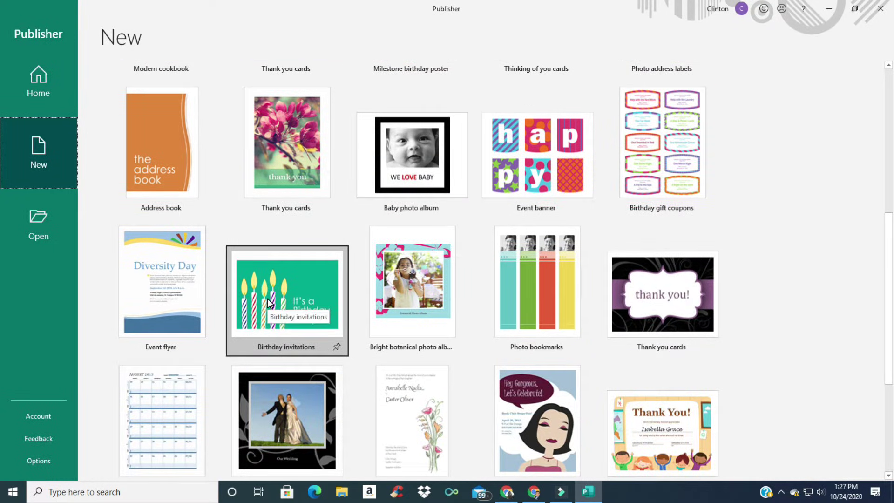
scroll(267, 298, "down", 6)
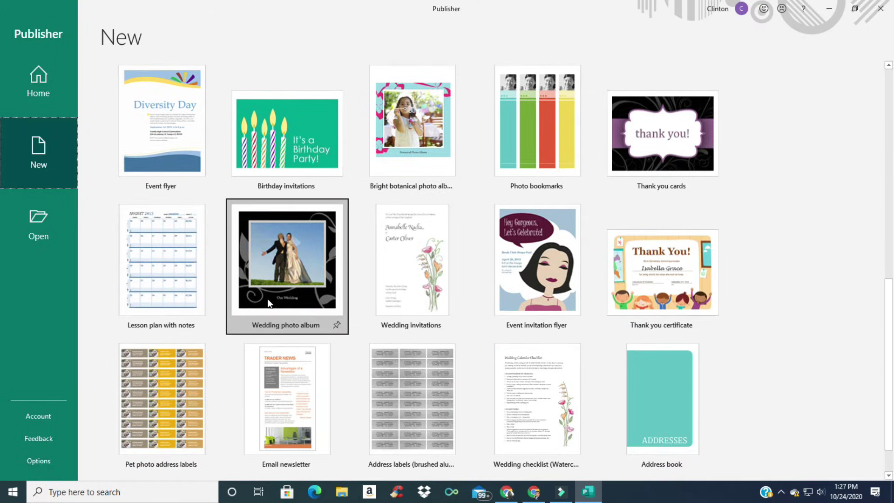
scroll(267, 298, "down", 2)
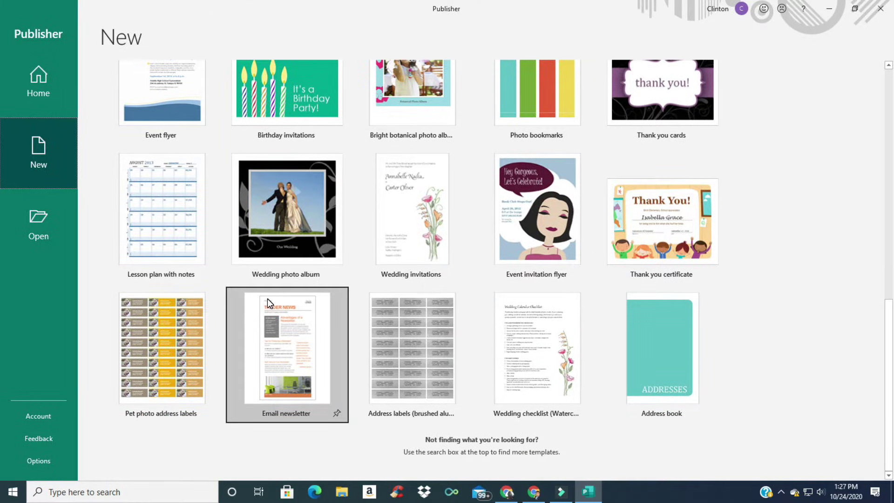
scroll(268, 299, "up", 12)
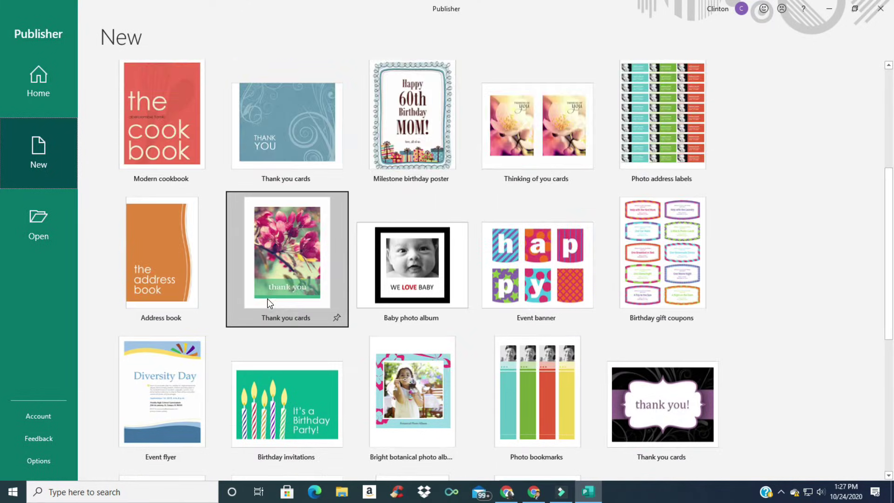
scroll(267, 298, "up", 9)
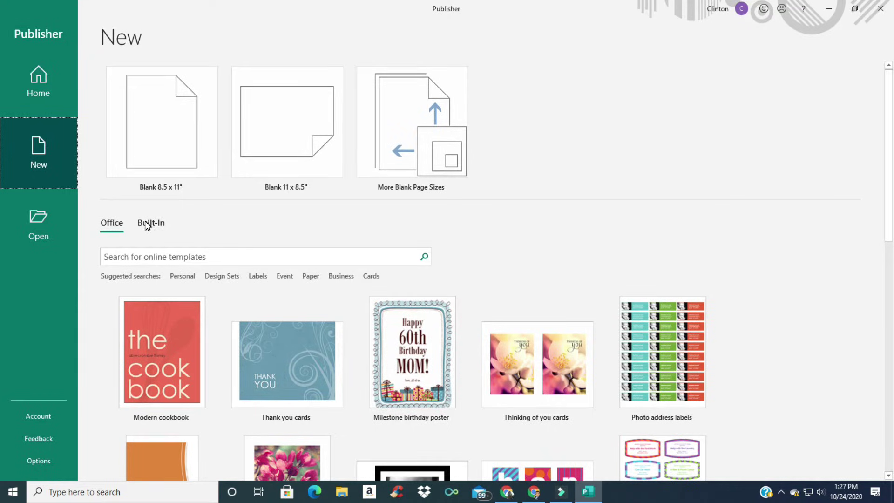
Open the Newsletters category under the Built-In templates.
left_click(145, 223)
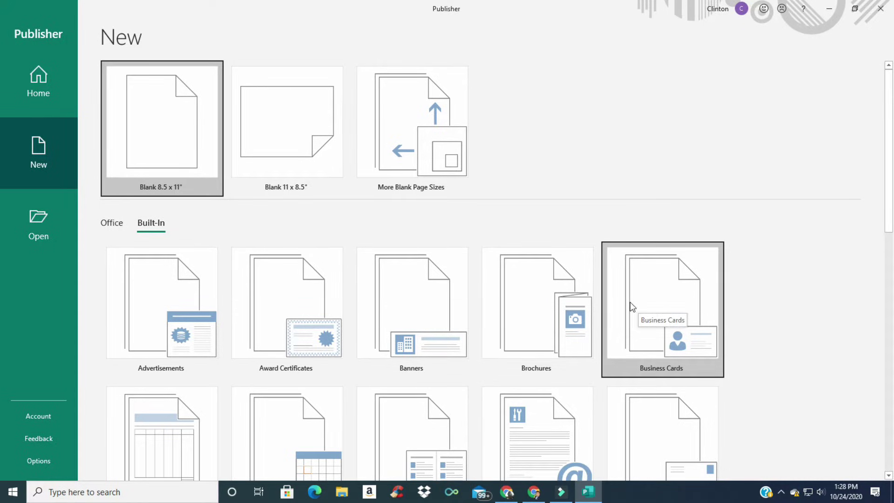
scroll(630, 307, "down", 3)
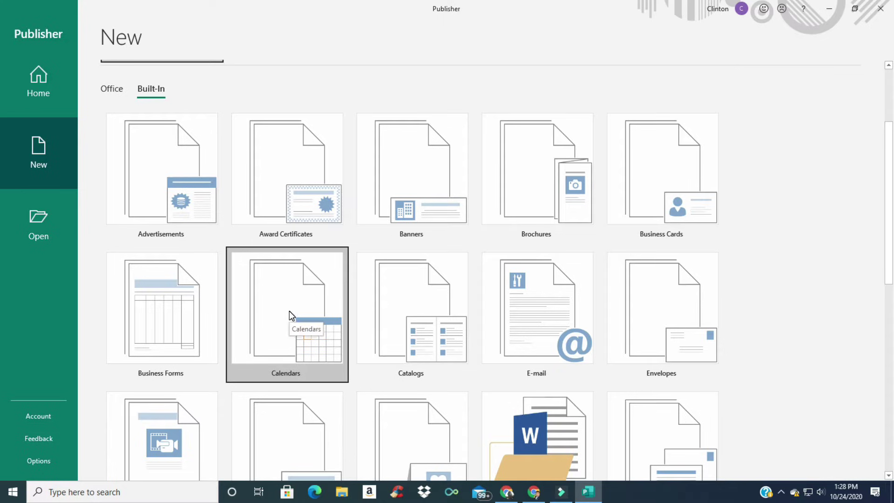
scroll(289, 315, "down", 3)
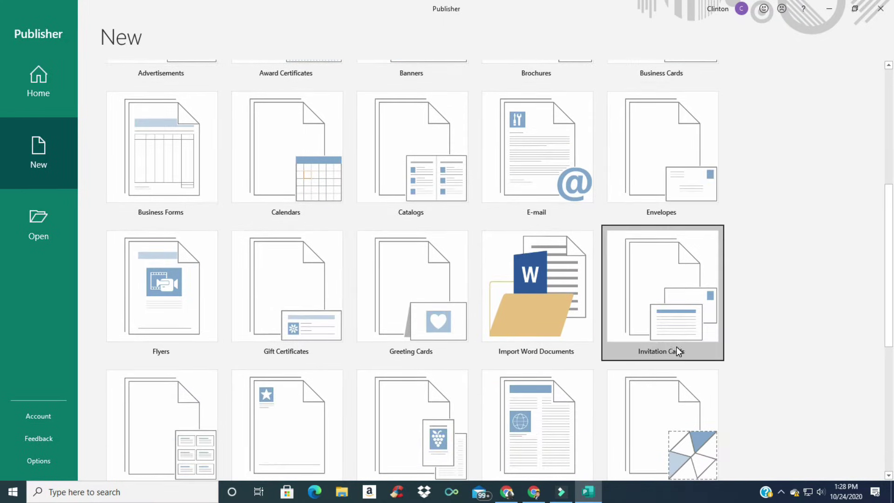
scroll(508, 345, "down", 2)
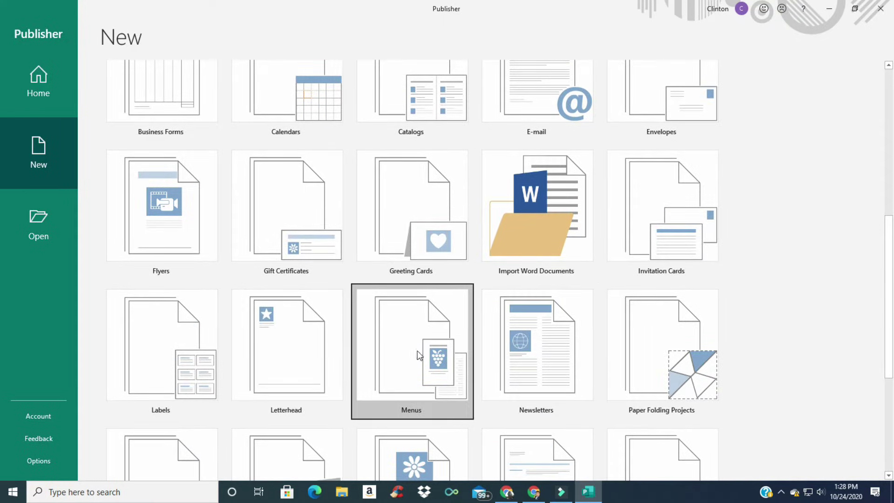
scroll(421, 354, "down", 2)
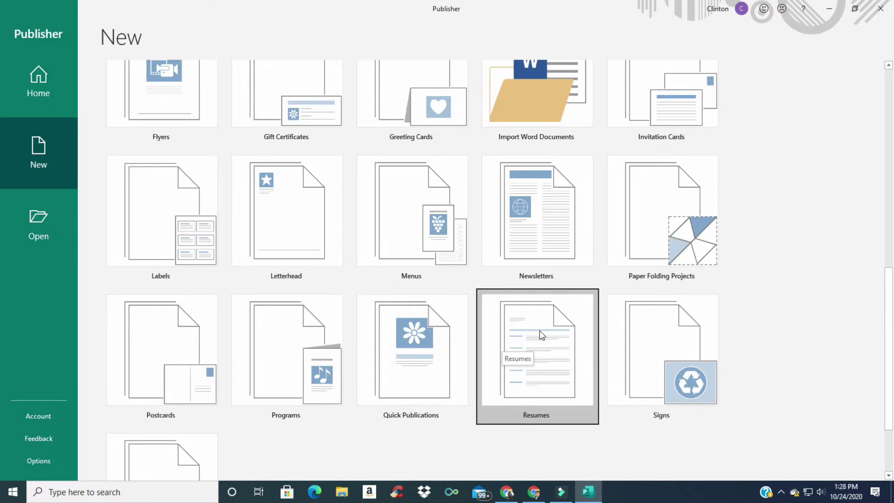
left_click(550, 227)
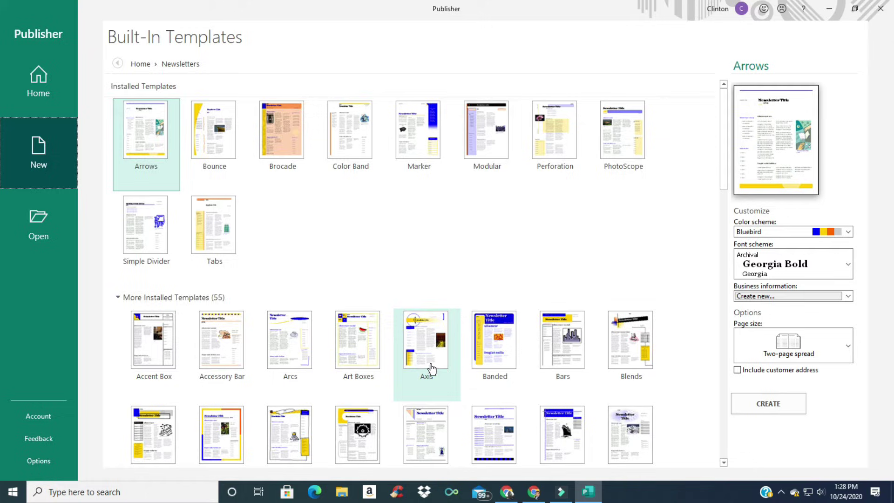
Select the Layers design in the Built-In Newsletters gallery.
scroll(432, 369, "down", 6)
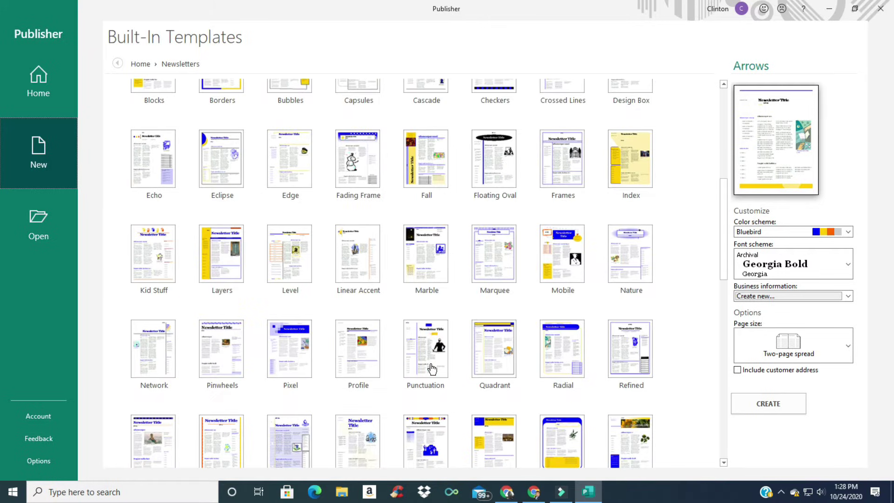
left_click(226, 263)
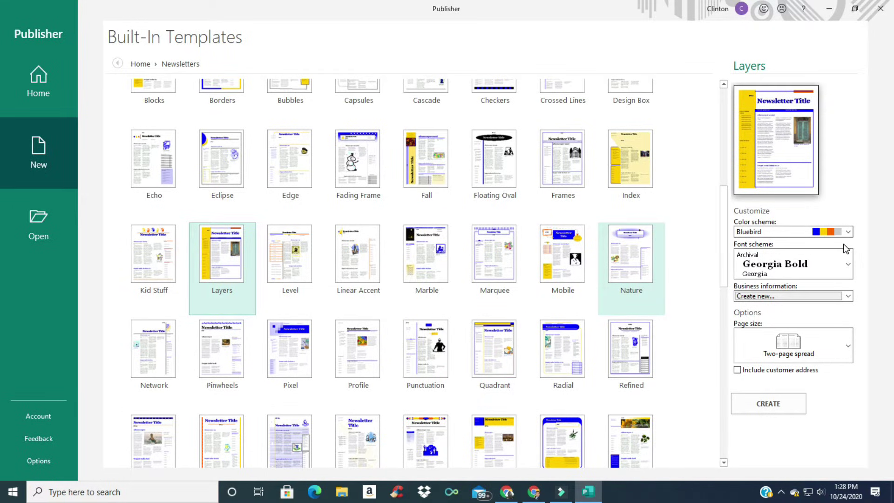
Apply the Crocus colour scheme and Breve font scheme to the Layers design.
left_click(848, 231)
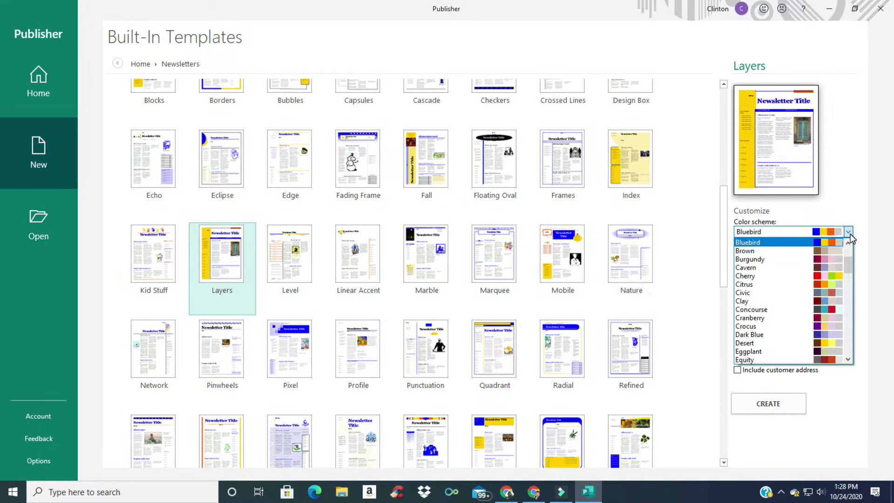
left_click(825, 309)
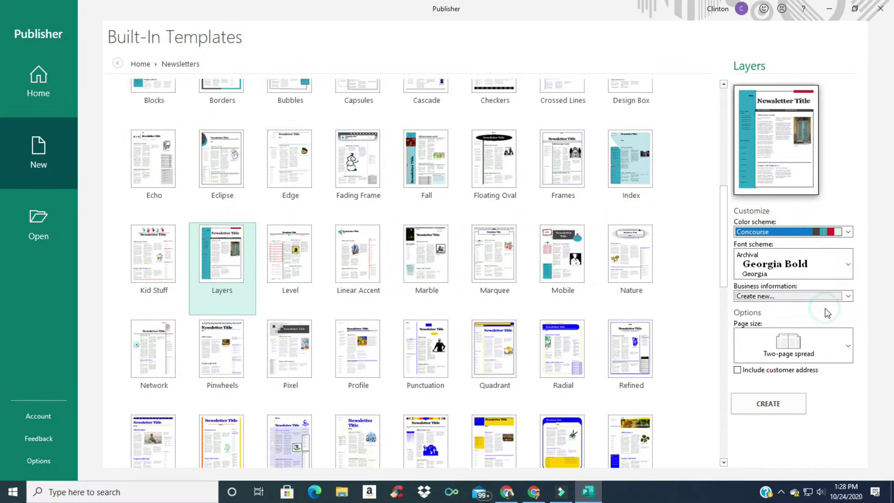
left_click(849, 232)
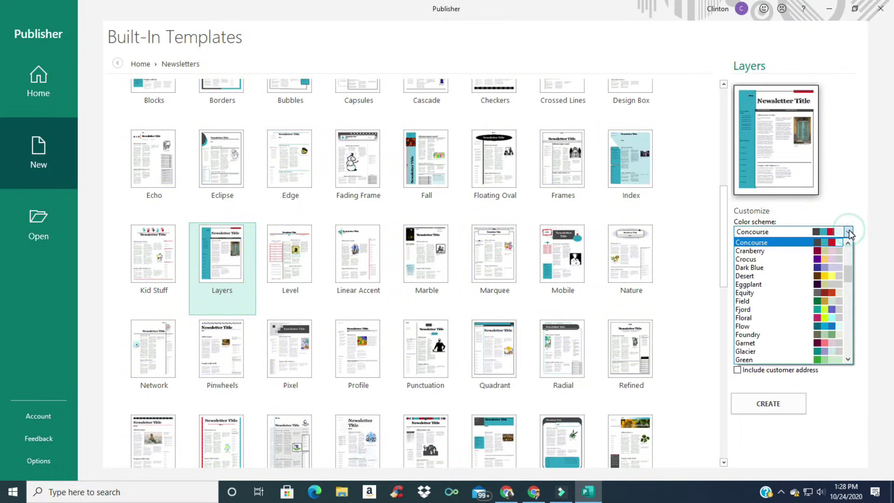
left_click(826, 259)
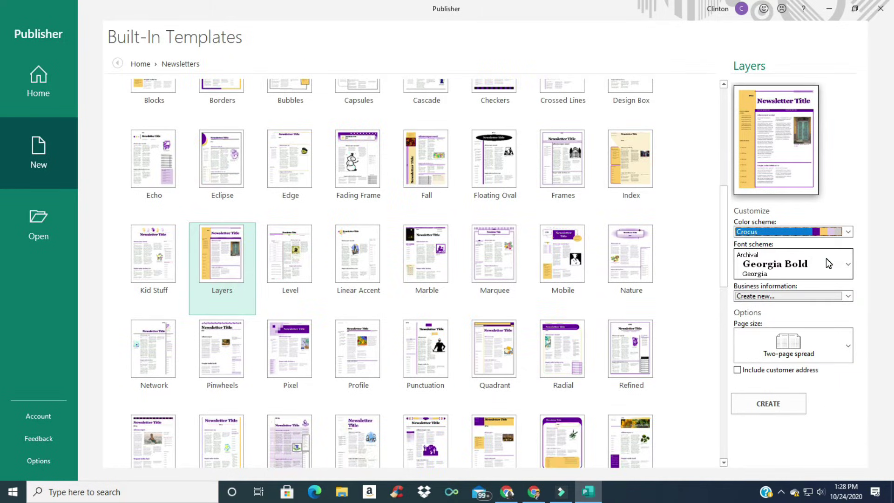
left_click(848, 265)
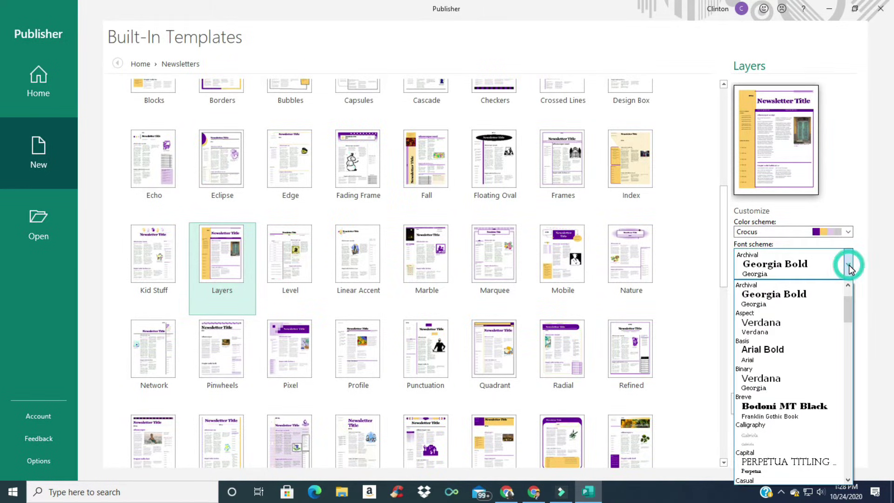
left_click(801, 409)
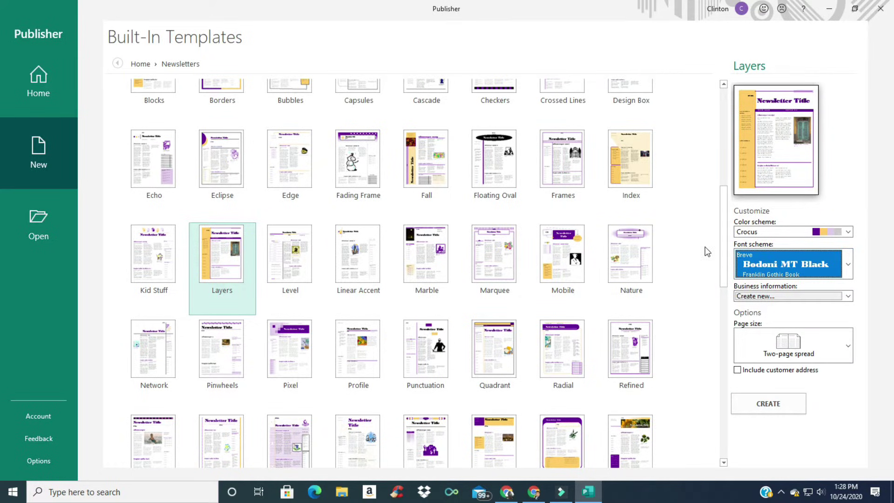
Set the page size to a one-page spread and create the newsletter.
left_click(849, 346)
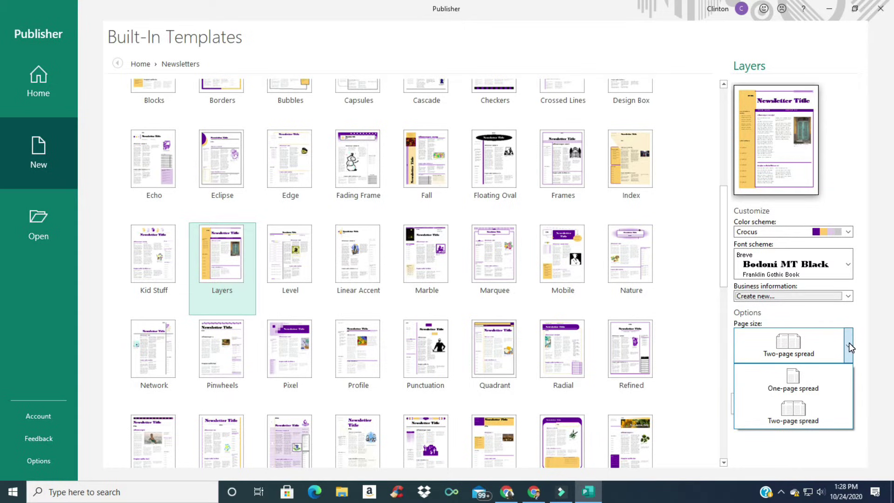
left_click(812, 382)
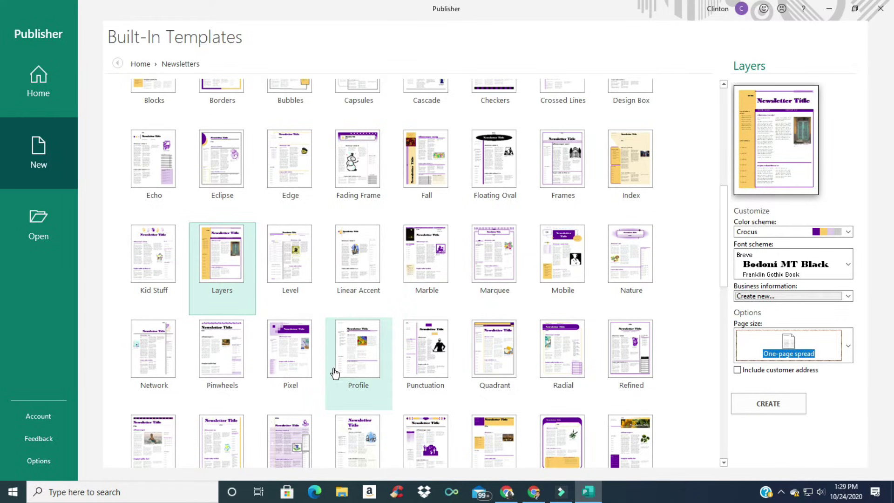
left_click(784, 403)
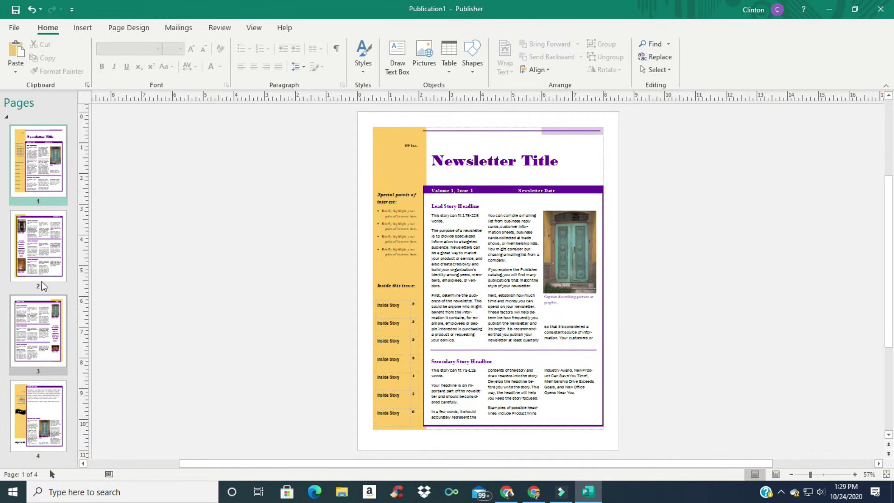
Delete the three extra pages after page 1, confirming each deletion.
left_click(42, 245)
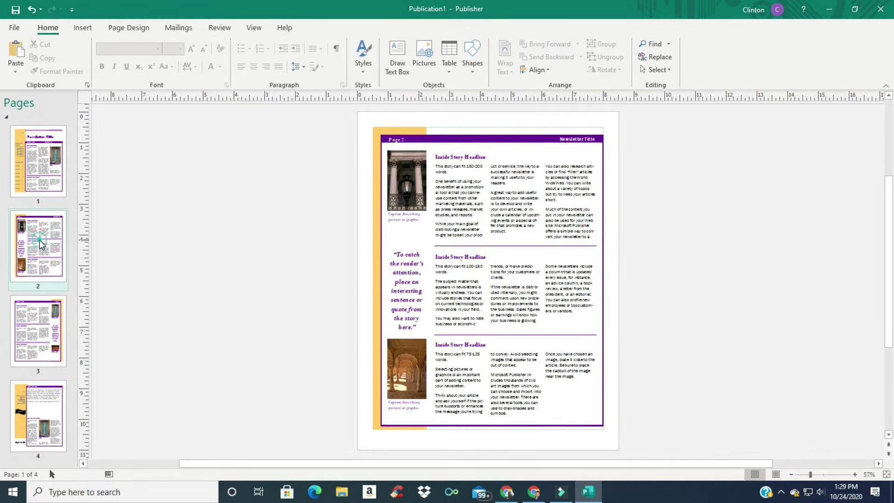
right_click(42, 245)
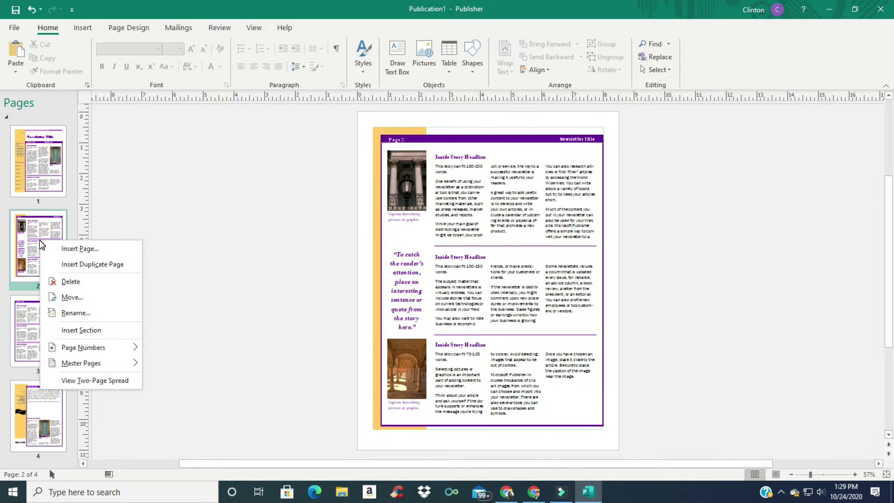
left_click(65, 281)
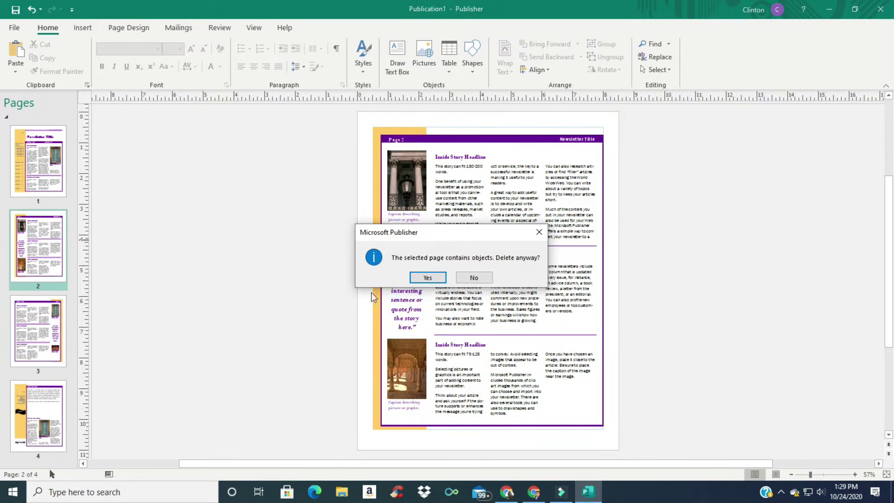
left_click(427, 278)
right_click(40, 236)
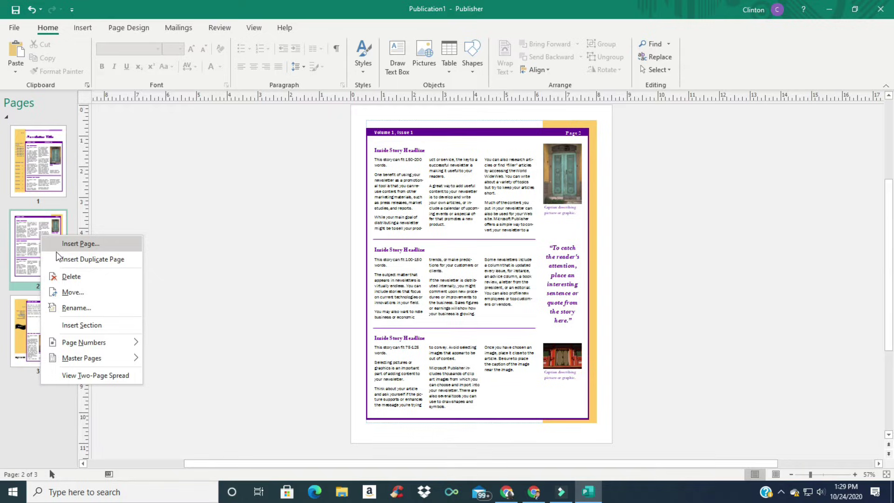
left_click(72, 278)
left_click(433, 278)
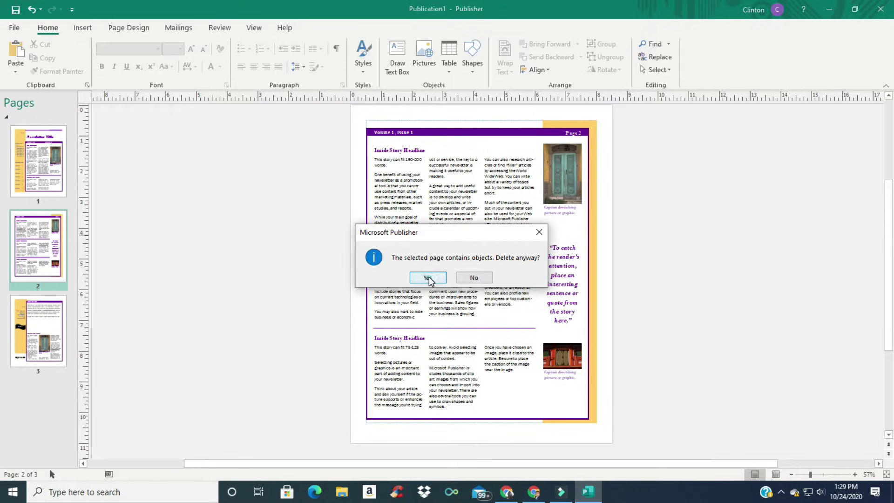
right_click(37, 246)
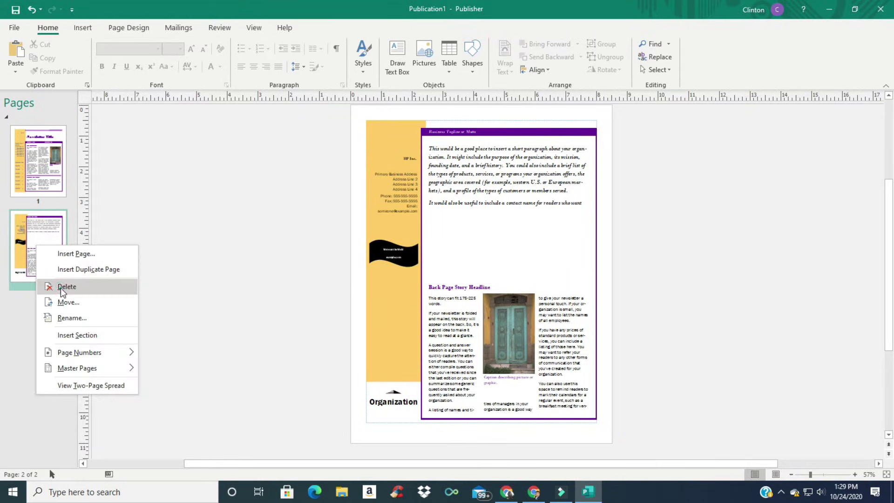
left_click(65, 286)
left_click(429, 277)
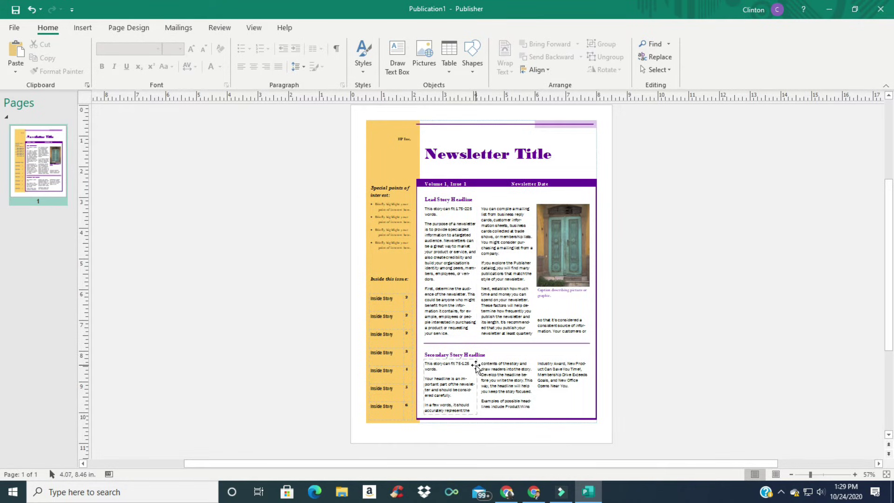
left_click(448, 258)
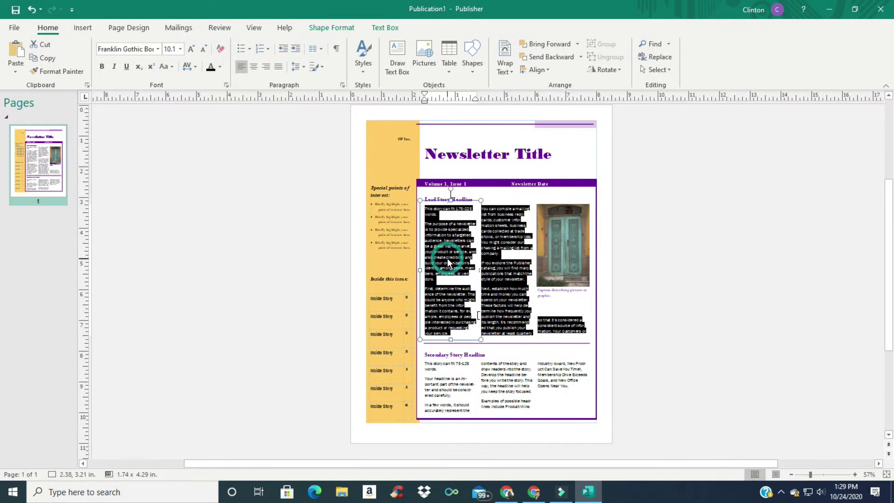
left_click(467, 381)
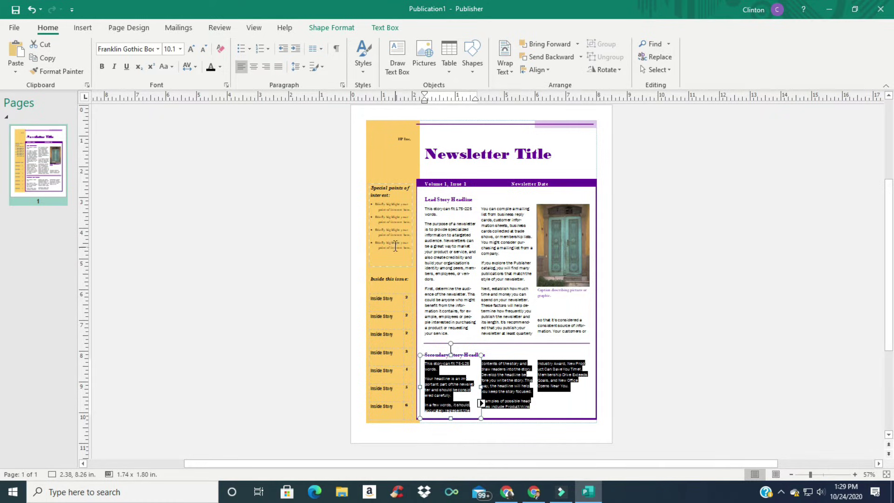
left_click(393, 219)
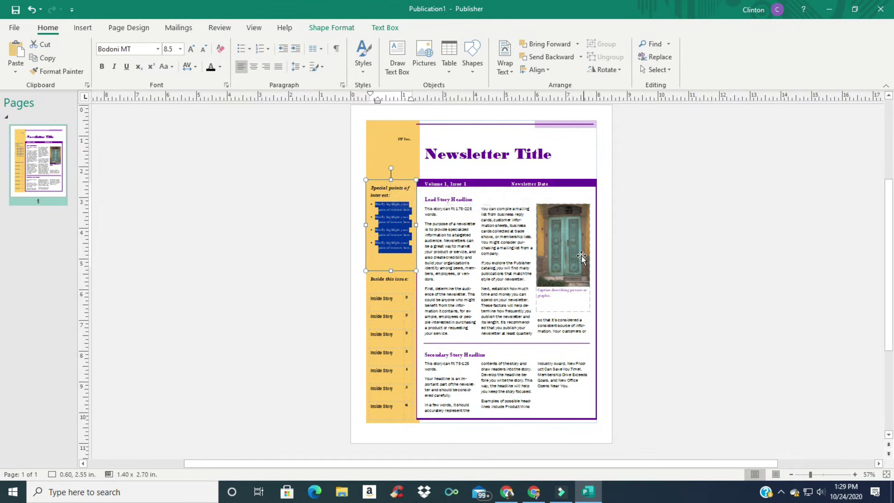
left_click(560, 243)
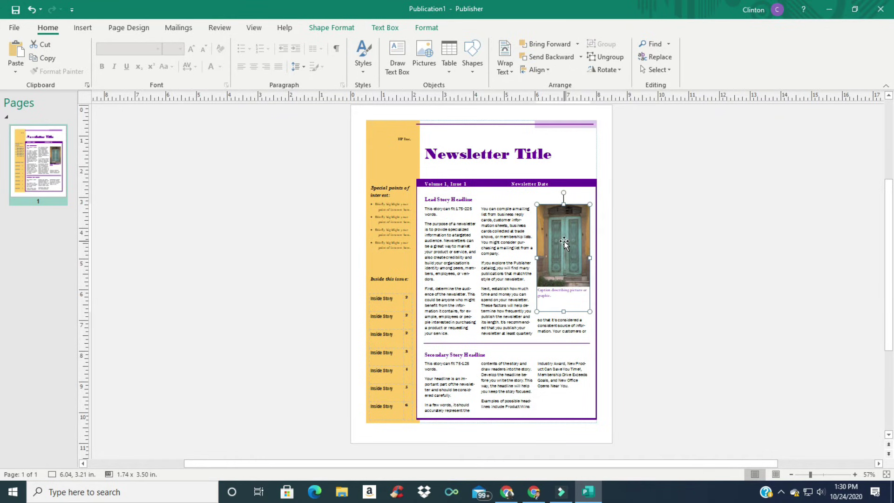
Switch to the Insert tab and select the Inside this issue contents table.
left_click(83, 30)
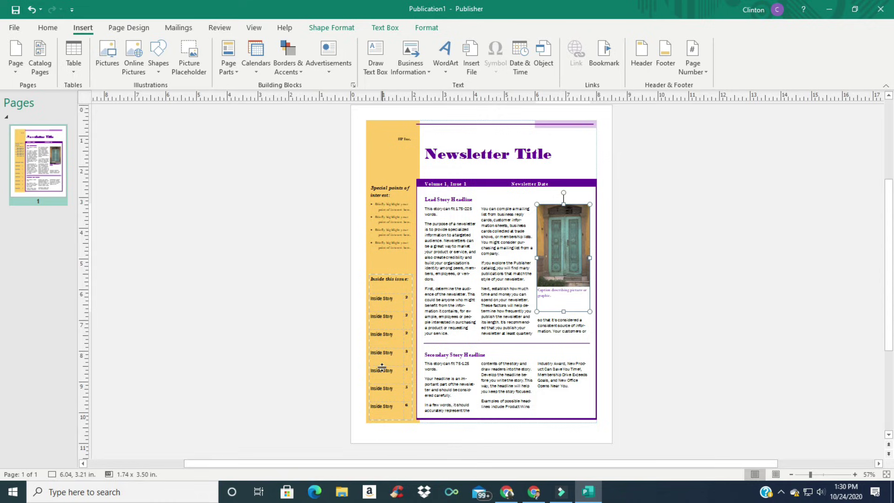
left_click(383, 301)
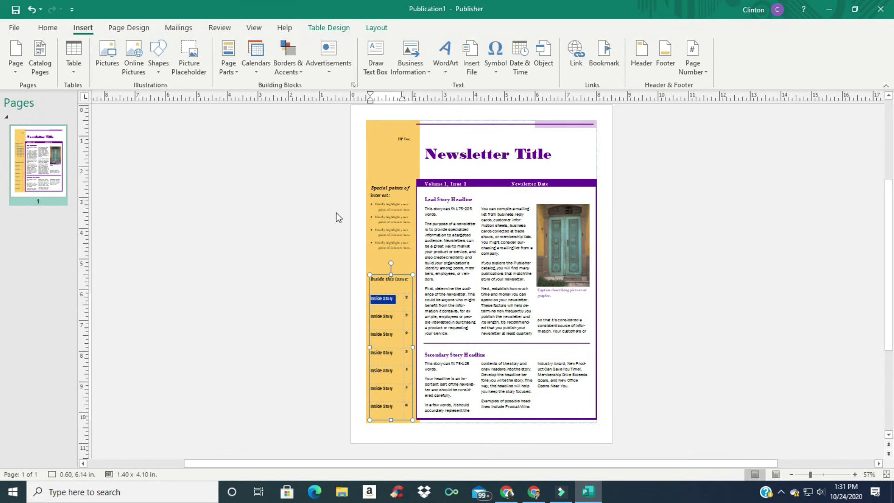
Undo twice to bring back the three deleted pages.
left_click(31, 9)
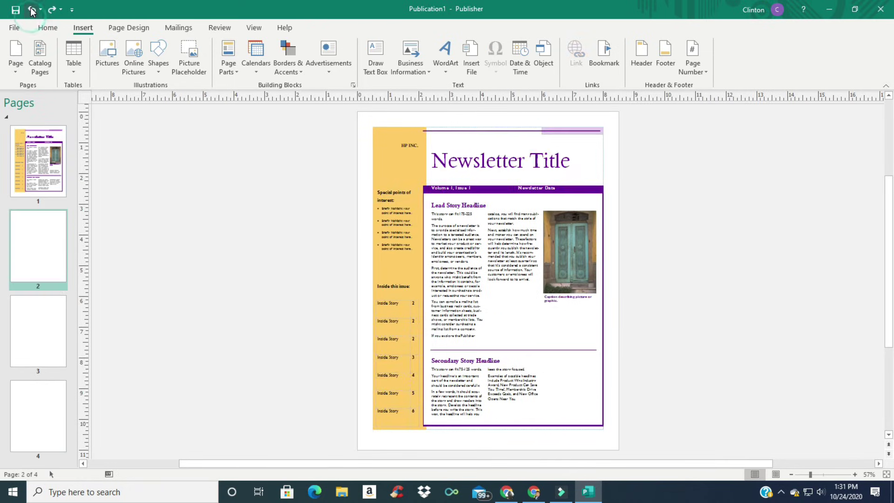
left_click(30, 9)
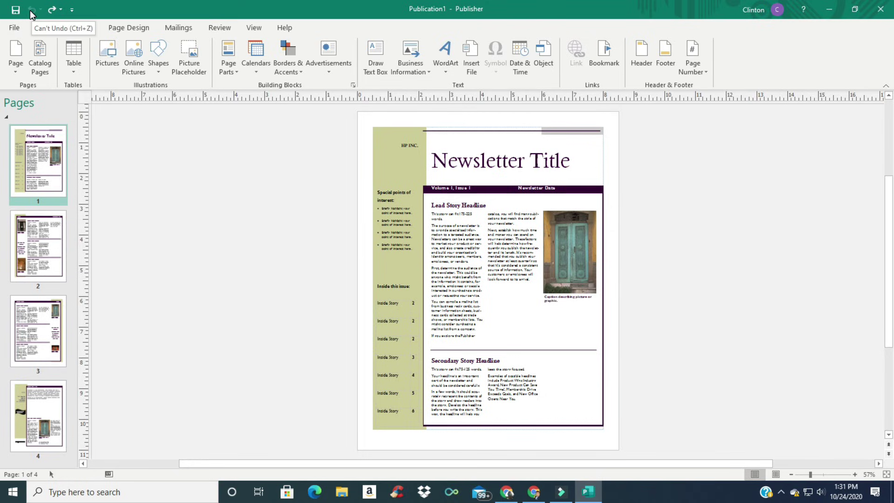
Go back to File > New > Built-In and open the Newsletters category.
left_click(12, 28)
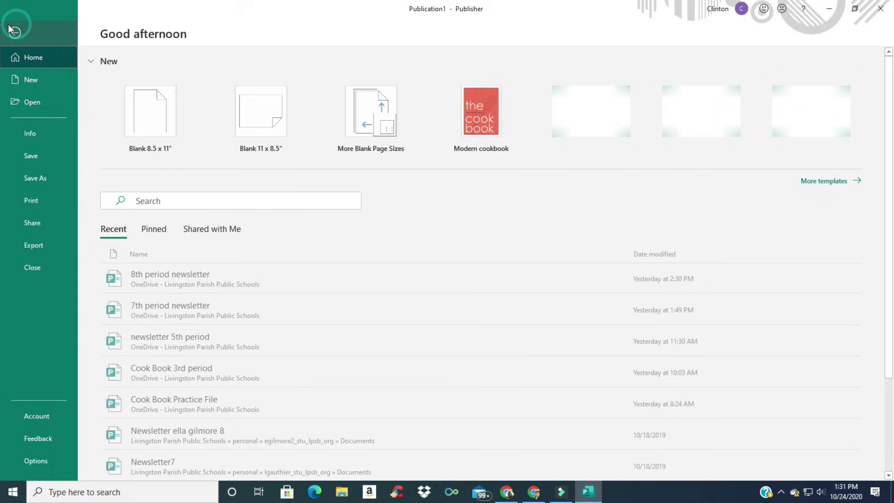
left_click(34, 81)
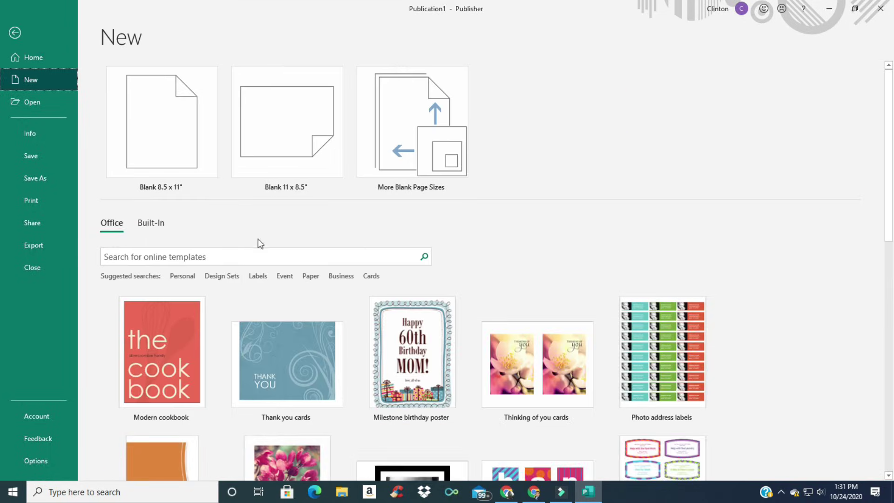
left_click(152, 224)
scroll(435, 331, "down", 10)
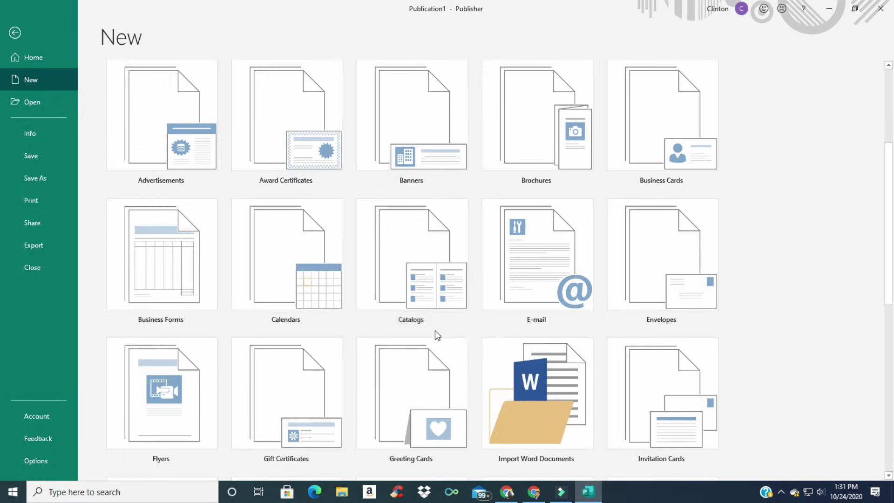
left_click(533, 255)
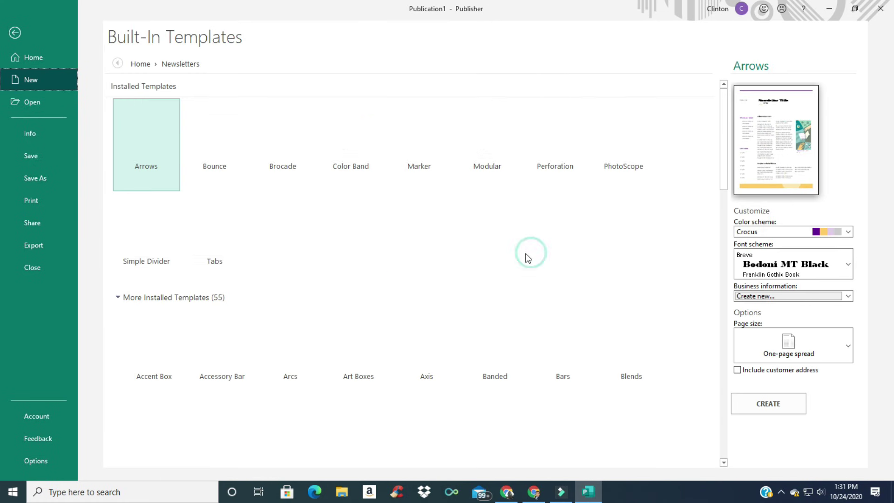
Preview the Frames, Linear Accent, Layers, Radial, Punctuation and Watermark newsletter designs.
scroll(406, 317, "down", 2)
scroll(404, 325, "down", 5)
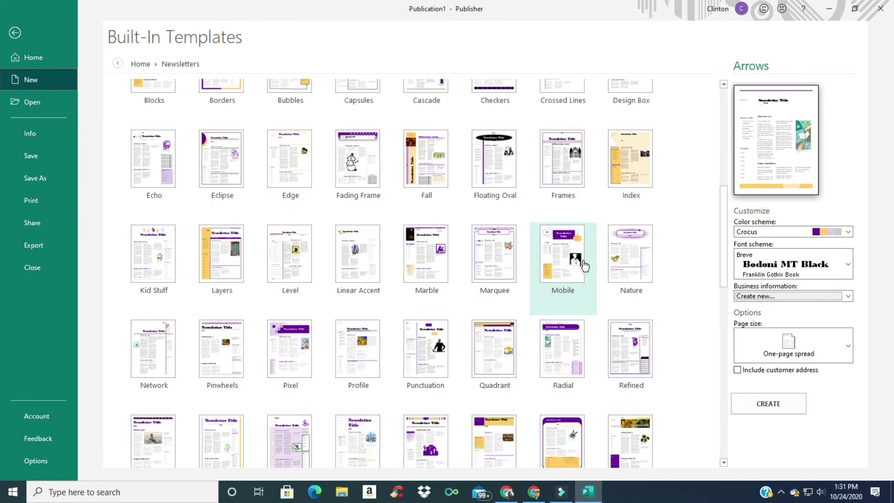
left_click(572, 176)
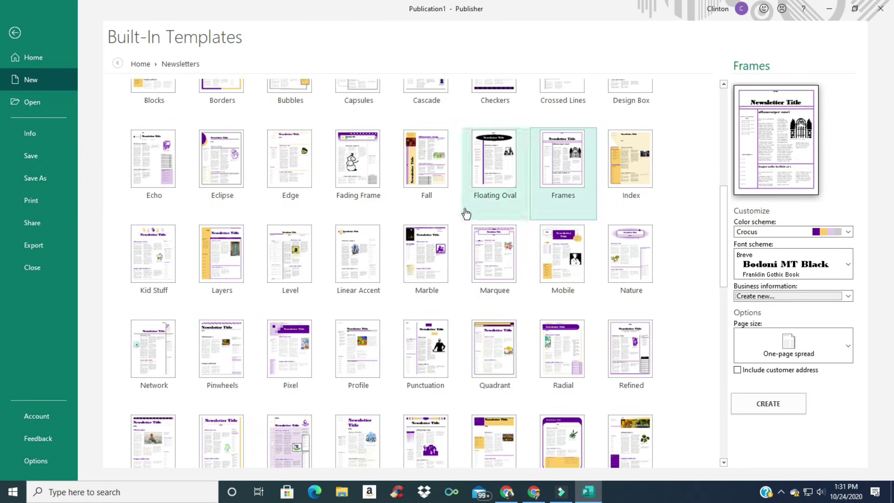
left_click(347, 254)
left_click(209, 252)
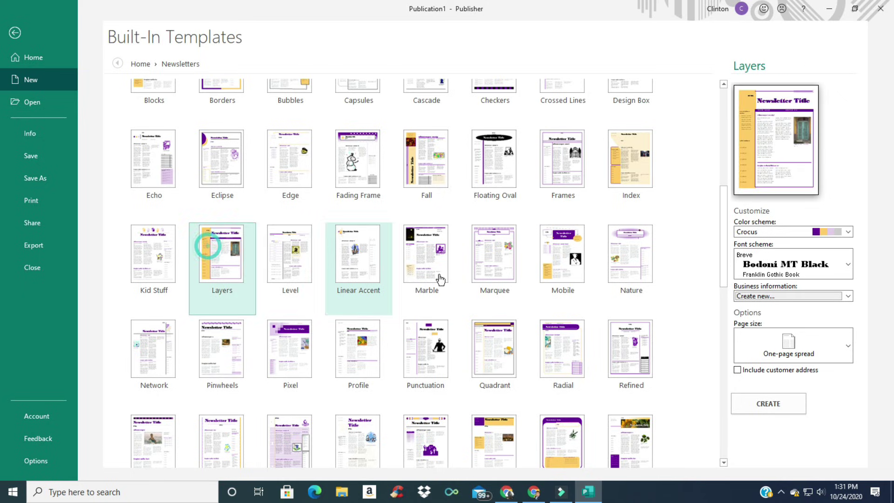
left_click(565, 354)
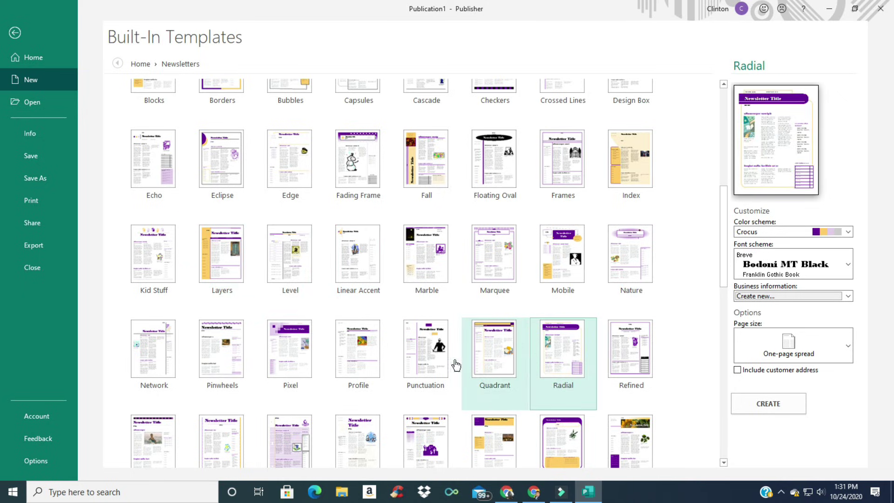
left_click(424, 350)
scroll(368, 372, "down", 8)
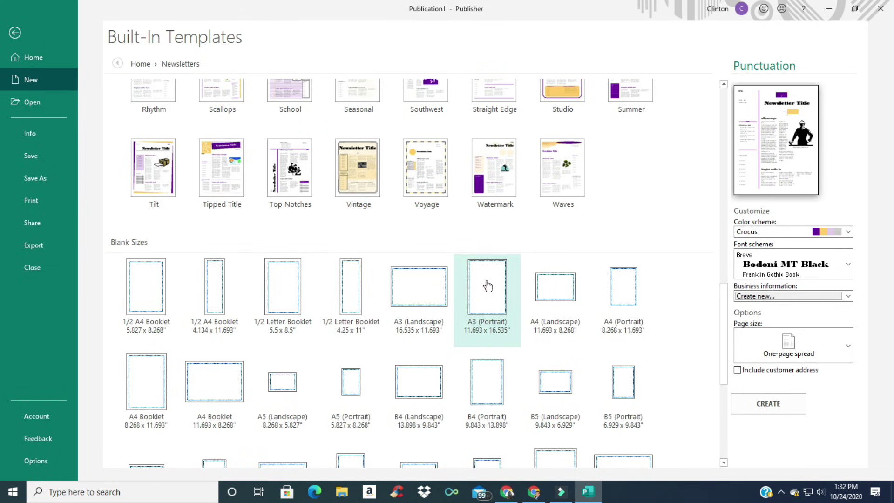
scroll(412, 217, "up", 4)
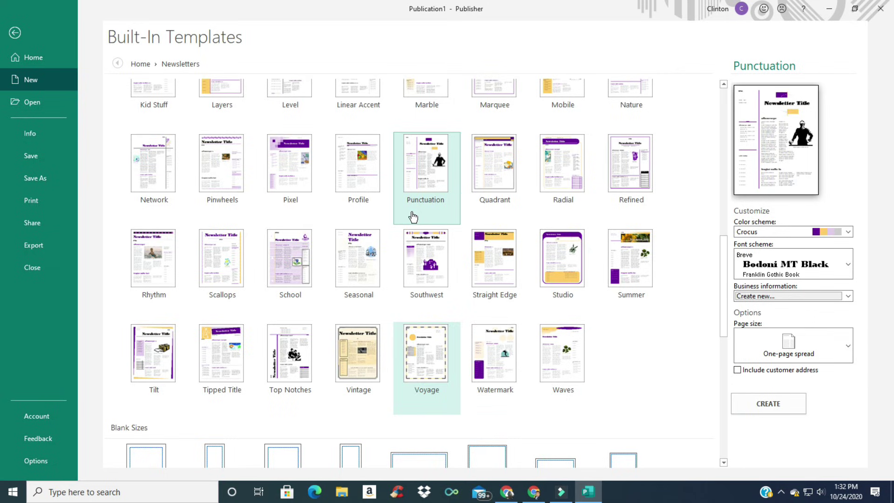
left_click(491, 363)
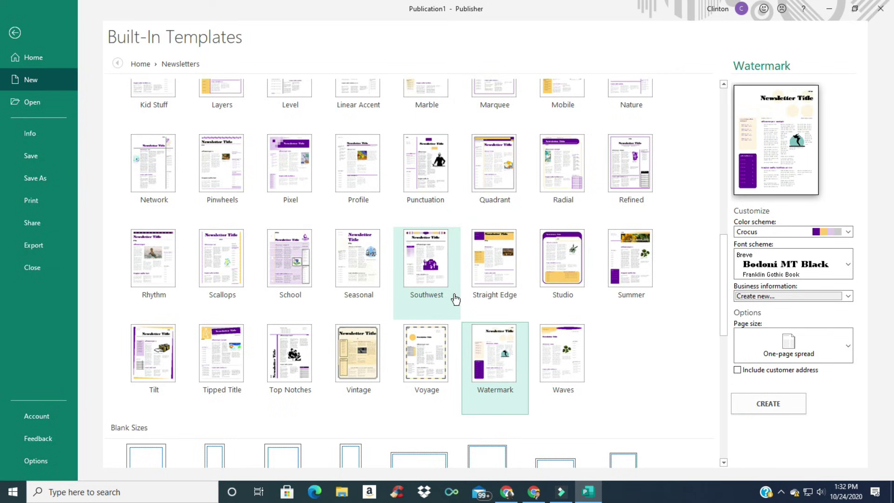